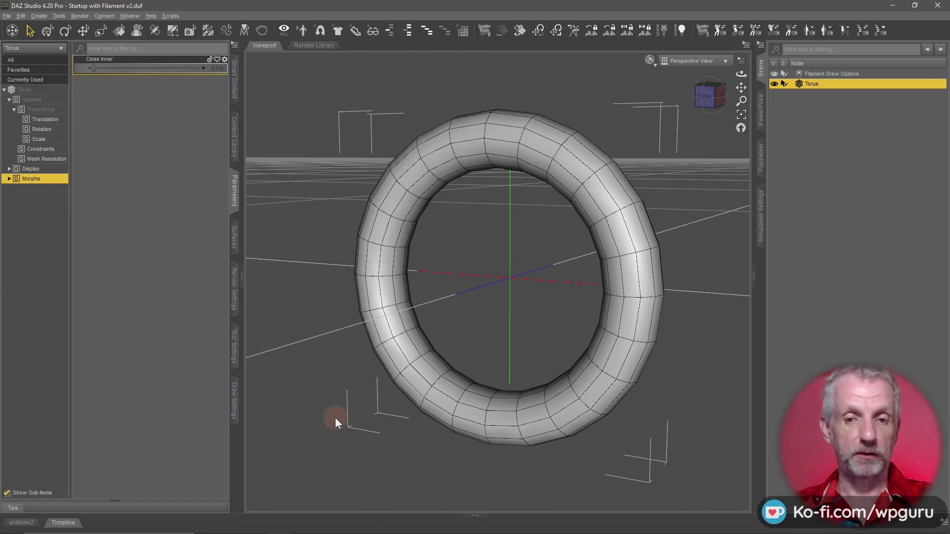
Step: Face the torus front-on and test Close Inner at 100% to seal the hole, then return it to 0%
{"action": "left_click_drag", "start_coordinate": [361, 412], "coordinate": [356, 419], "text": "alt"}
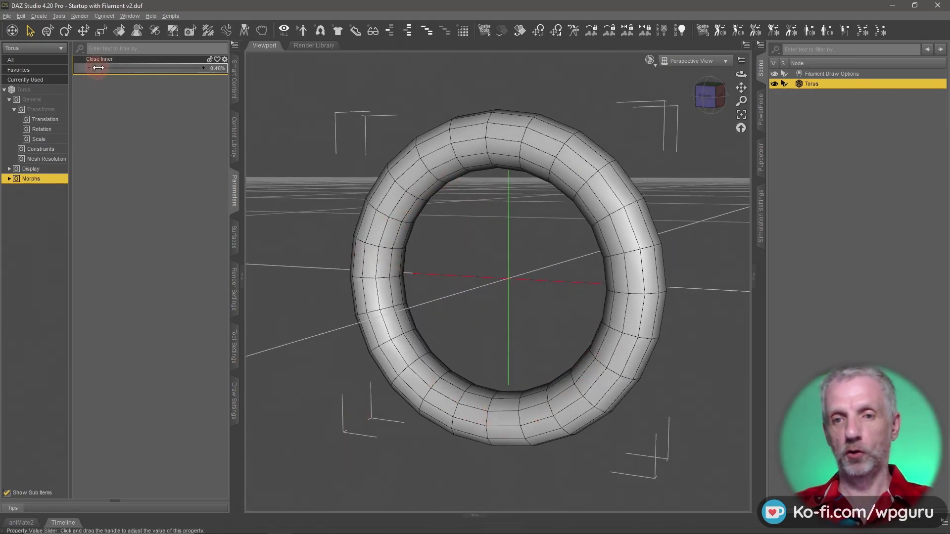
{"action": "left_click_drag", "start_coordinate": [98, 68], "coordinate": [210, 69]}
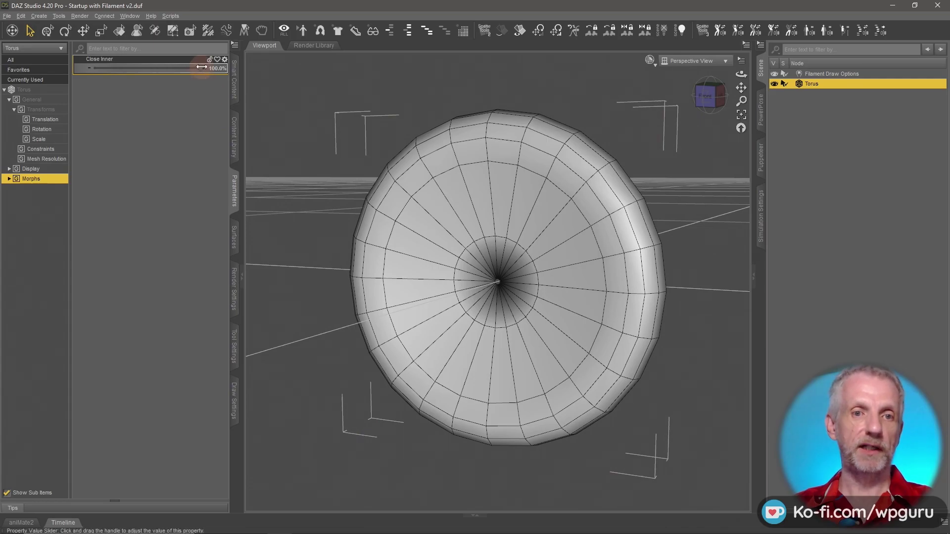
{"action": "left_click_drag", "start_coordinate": [202, 68], "coordinate": [64, 80]}
{"action": "left_click_drag", "start_coordinate": [346, 292], "coordinate": [358, 307]}
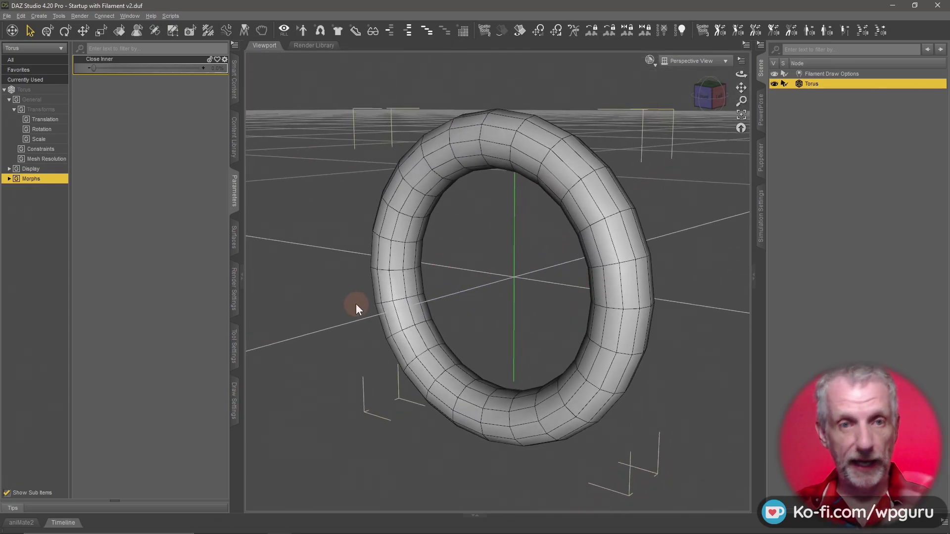
Step: Delete the old torus and create a new torus: 20 cm major, 5 cm minor, 24 segments, 12 sides
{"action": "key", "text": "Delete"}
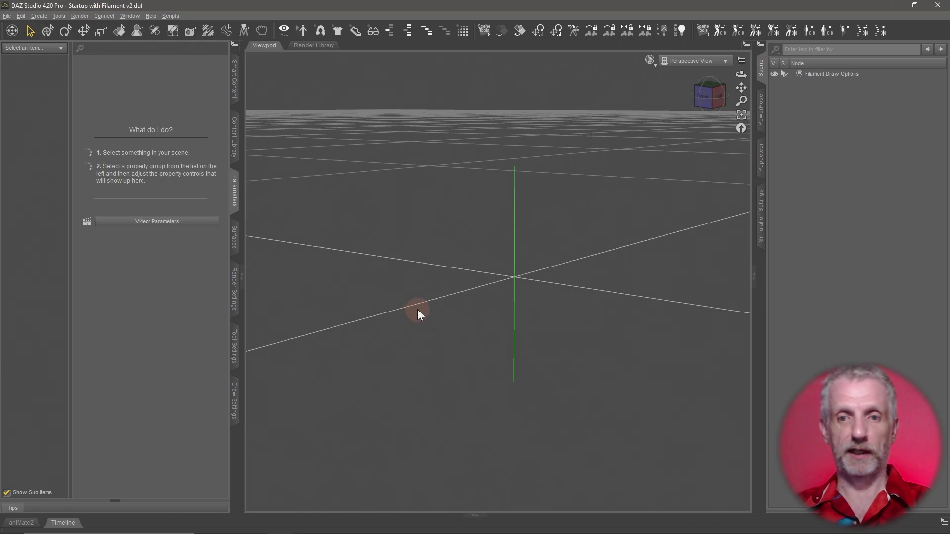
{"action": "left_click_drag", "start_coordinate": [417, 310], "coordinate": [410, 254]}
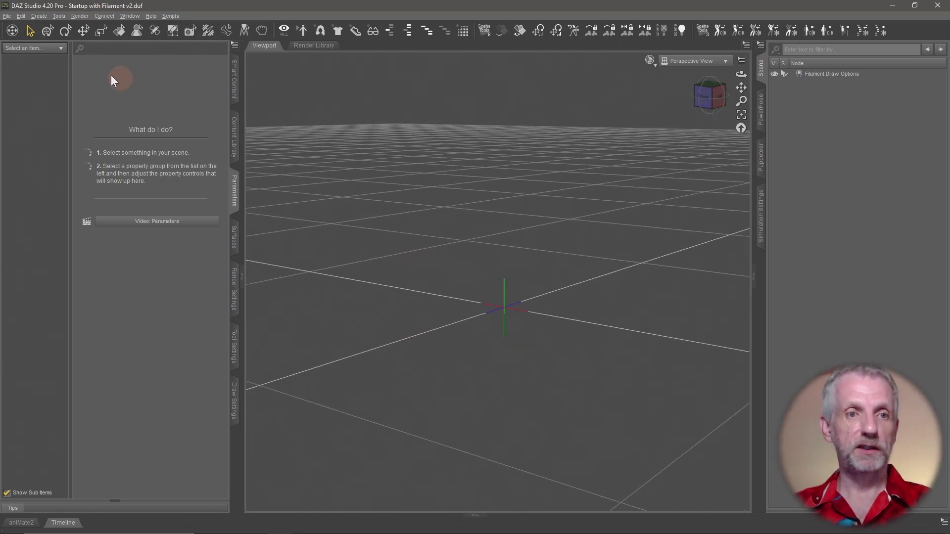
{"action": "left_click", "coordinate": [47, 31]}
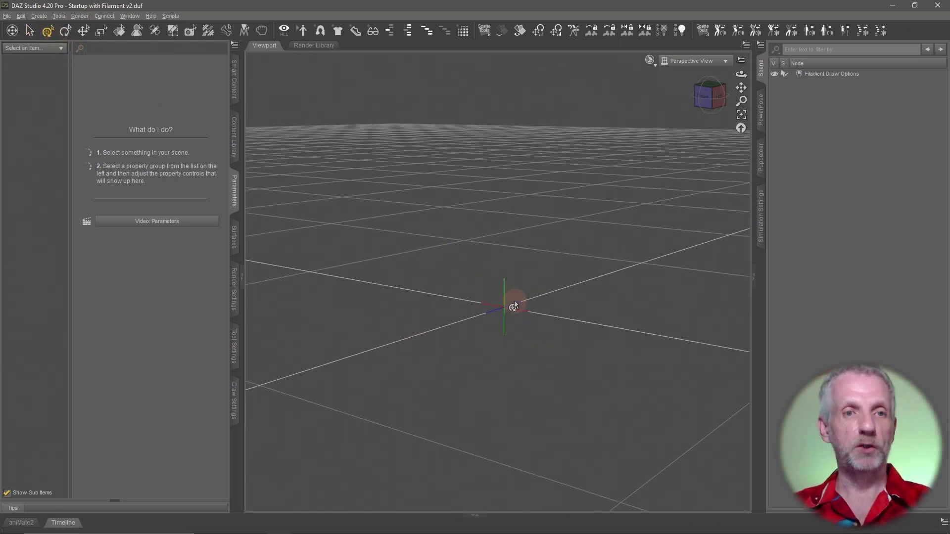
{"action": "left_click", "coordinate": [40, 15]}
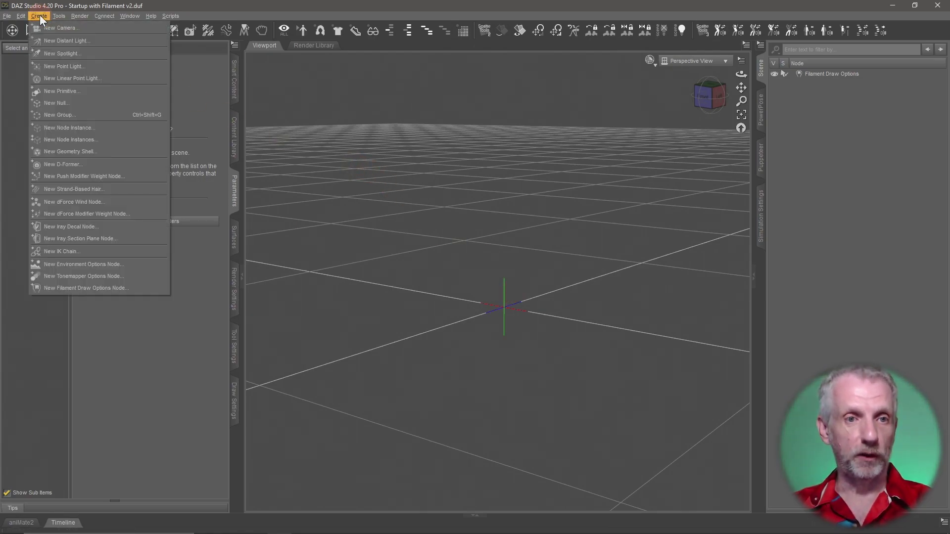
{"action": "left_click", "coordinate": [77, 91]}
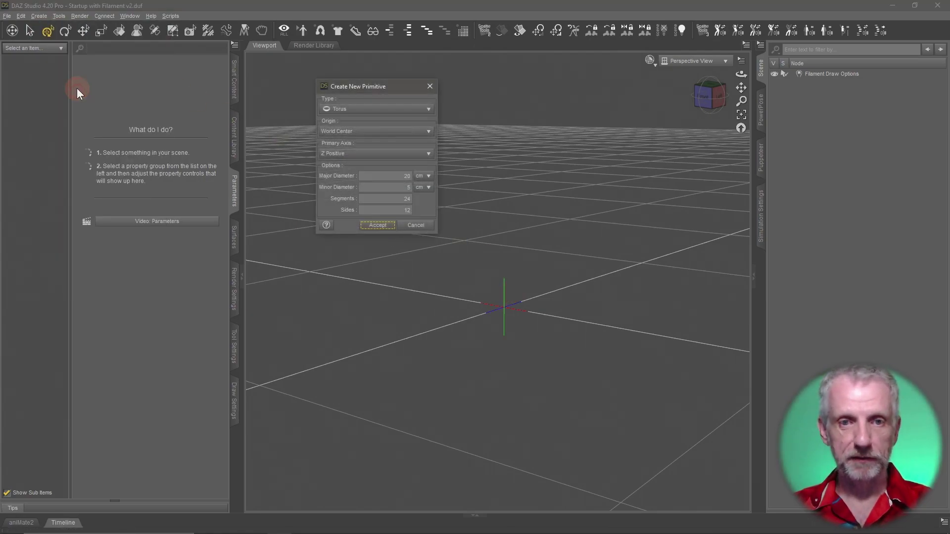
{"action": "left_click", "coordinate": [378, 227]}
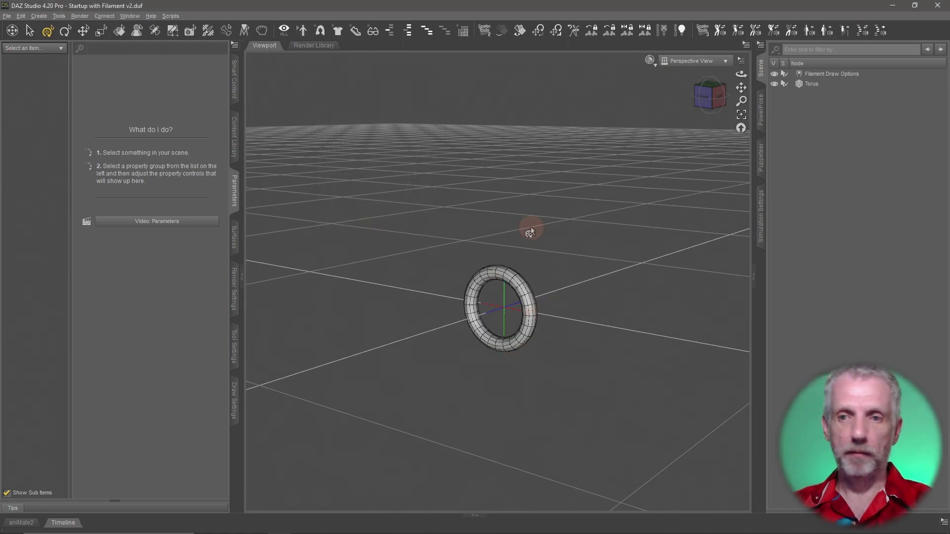
Step: Select the new torus, frame it with Ctrl+F and orbit to a face-on view
{"action": "left_click", "coordinate": [819, 84]}
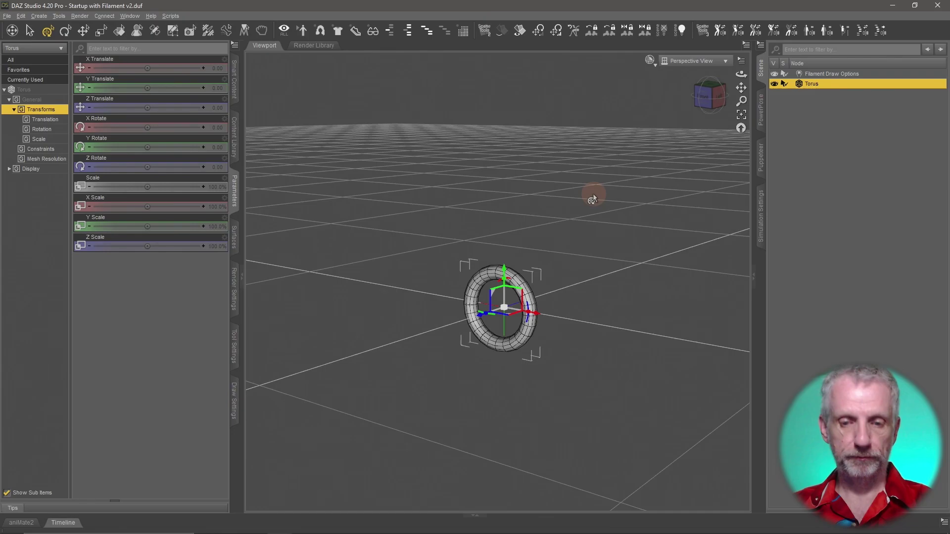
{"action": "key", "text": "ctrl+f"}
{"action": "left_click_drag", "start_coordinate": [540, 259], "coordinate": [537, 255], "text": "alt"}
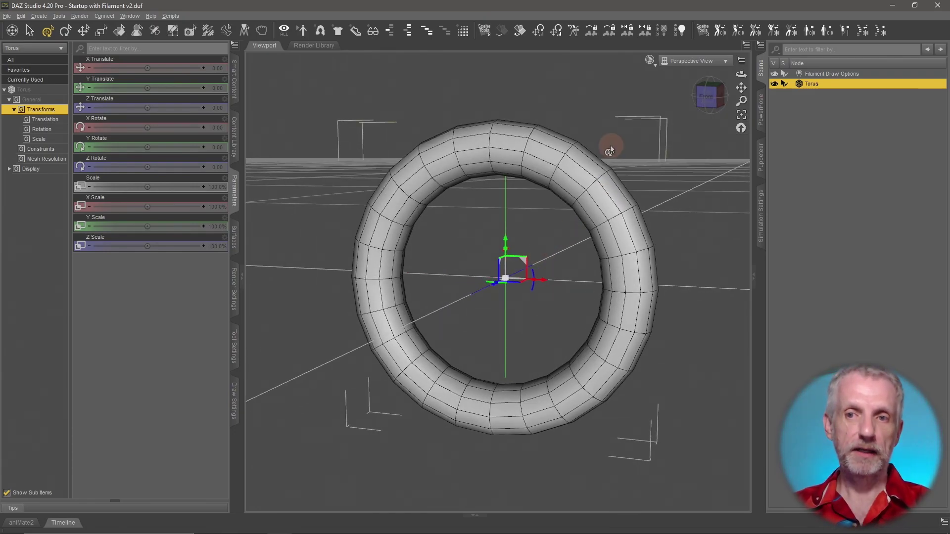
{"action": "left_click", "coordinate": [650, 60]}
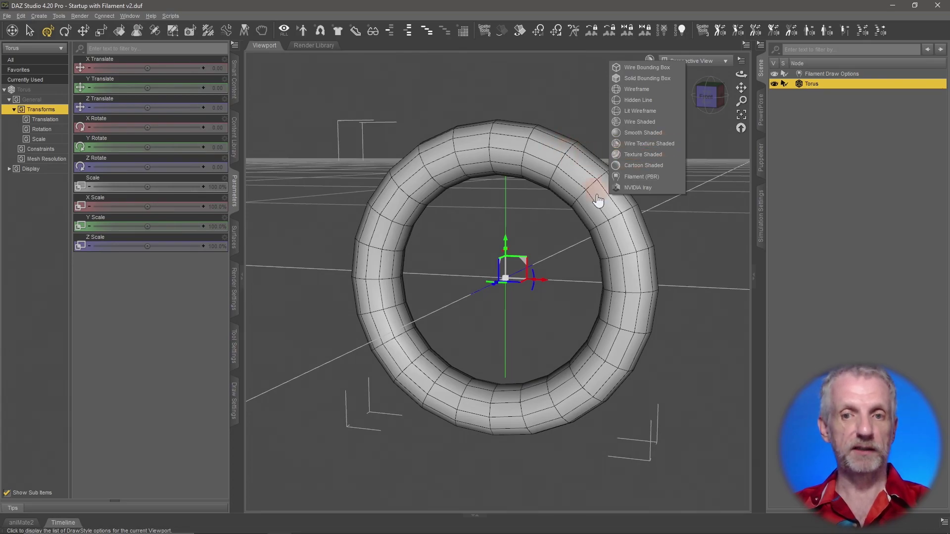
{"action": "left_click", "coordinate": [812, 158]}
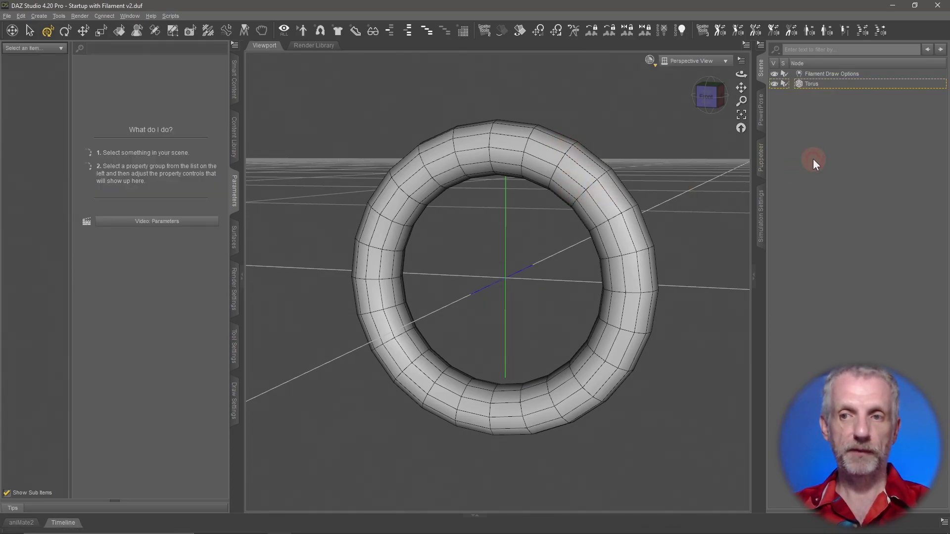
{"action": "left_click", "coordinate": [818, 84]}
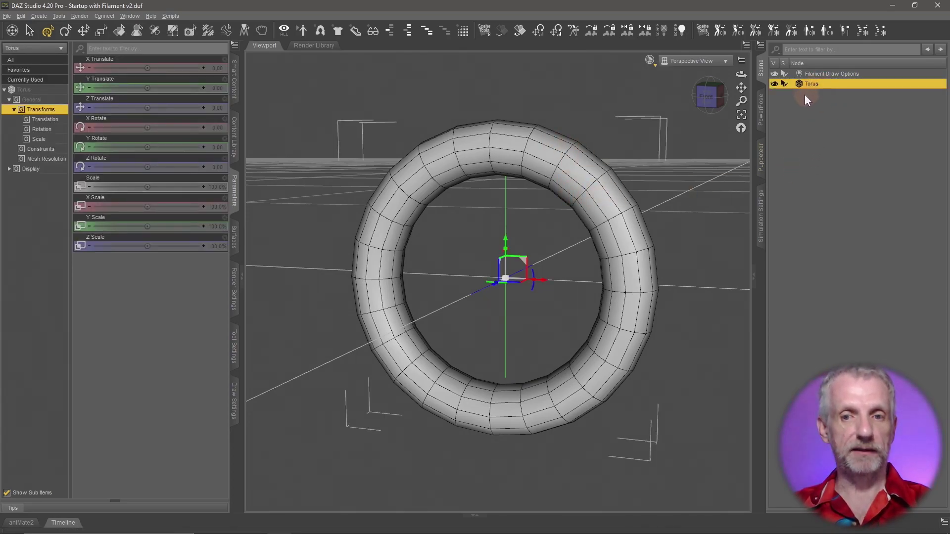
{"action": "left_click", "coordinate": [709, 170]}
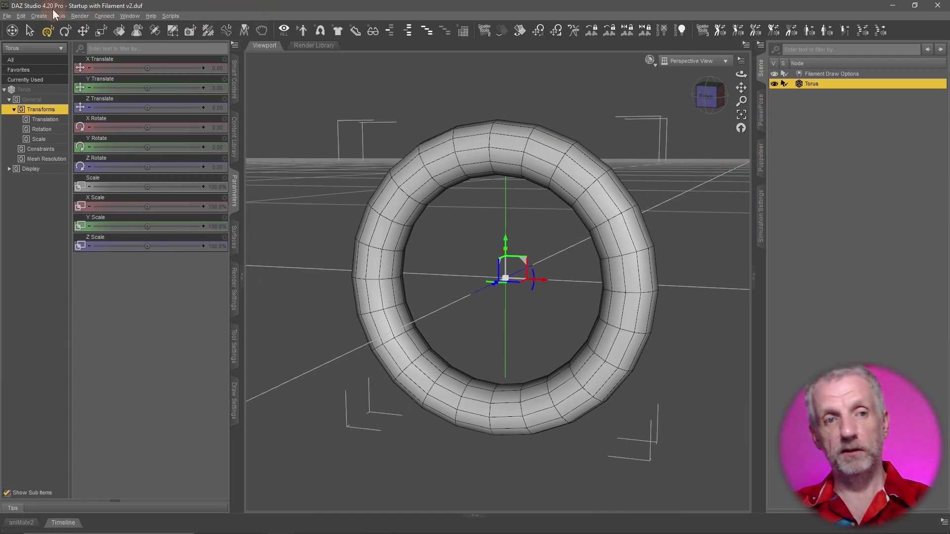
Step: Send the torus to Hexagon via File > Send To, cancelling an accidental ZBrush export
{"action": "left_click", "coordinate": [7, 16]}
{"action": "mouse_move", "coordinate": [43, 142]}
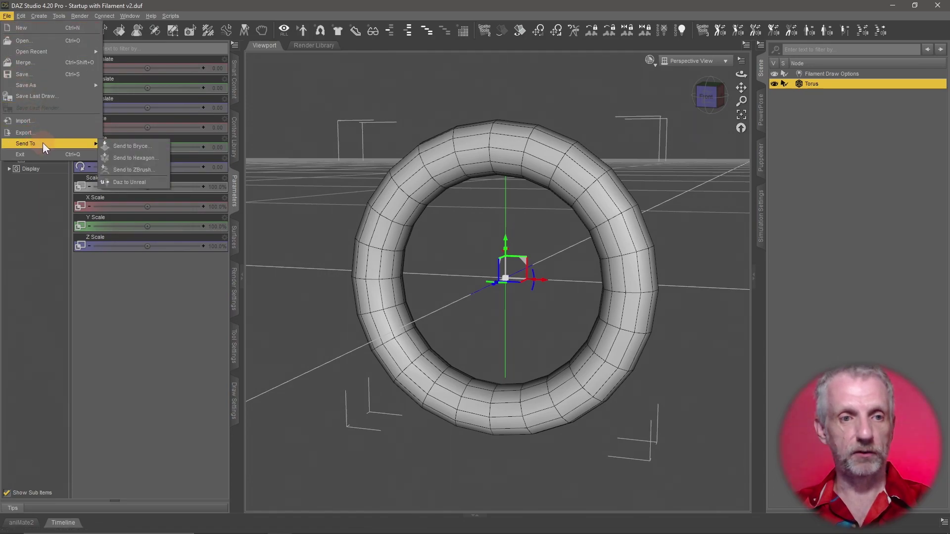
{"action": "left_click", "coordinate": [158, 167]}
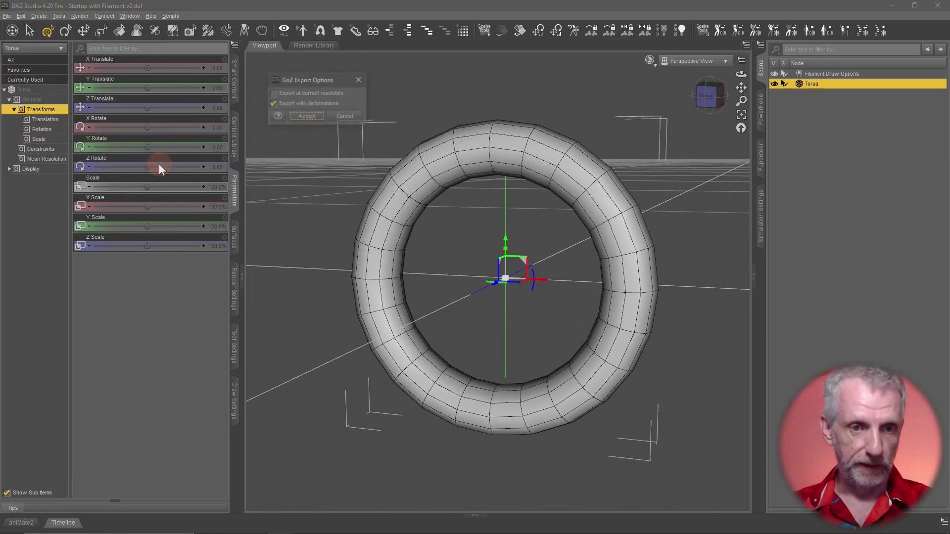
{"action": "left_click", "coordinate": [343, 117]}
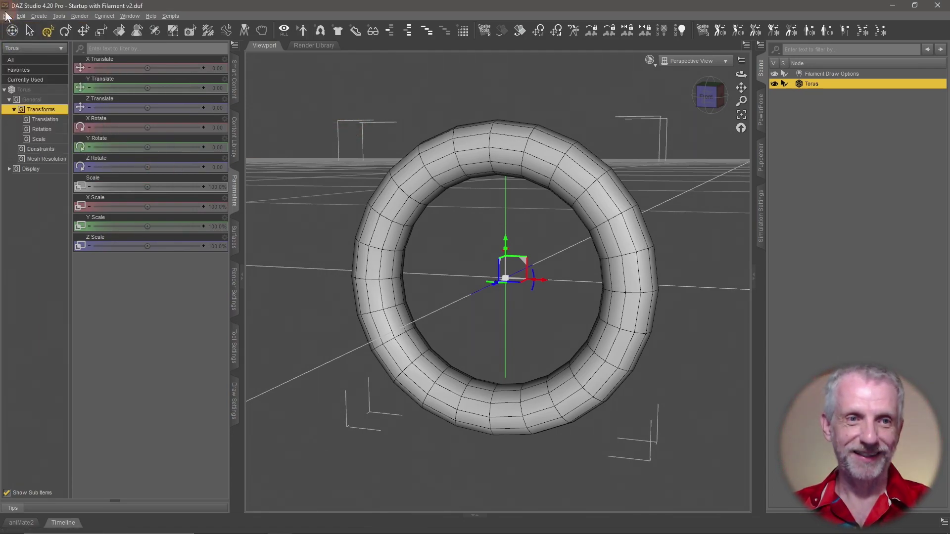
{"action": "left_click", "coordinate": [6, 16]}
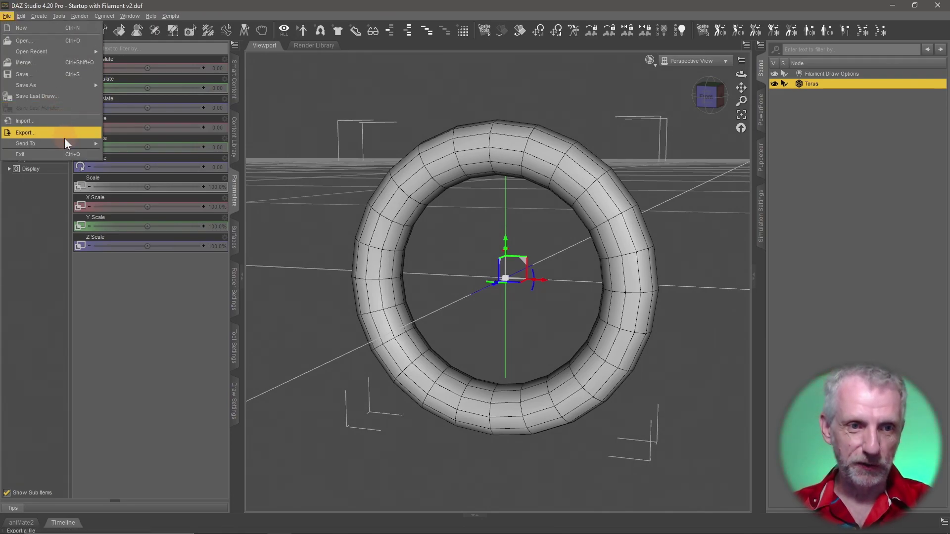
{"action": "mouse_move", "coordinate": [64, 141]}
{"action": "left_click", "coordinate": [150, 159]}
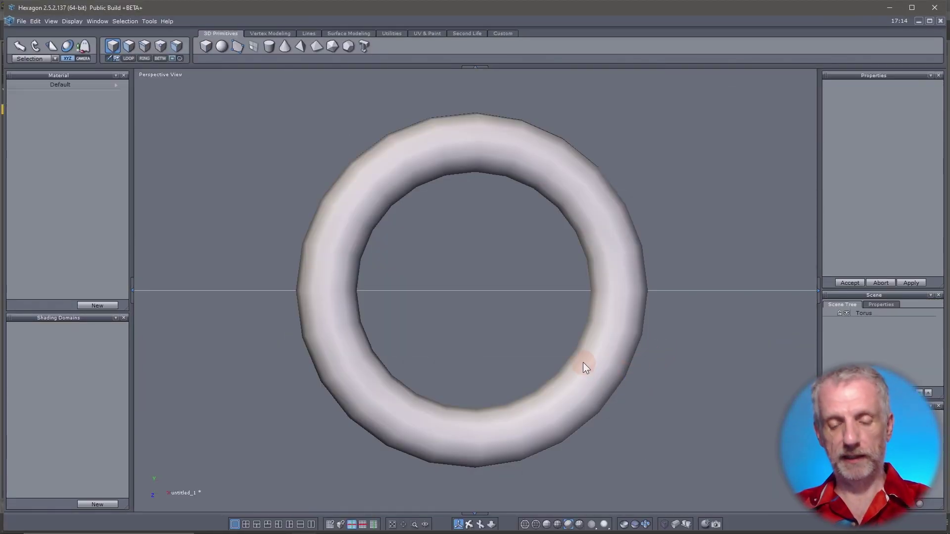
Step: Orbit the Hexagon view and select the imported Torus object in the Scene Tree
{"action": "middle_click_drag", "start_coordinate": [583, 362], "coordinate": [448, 381]}
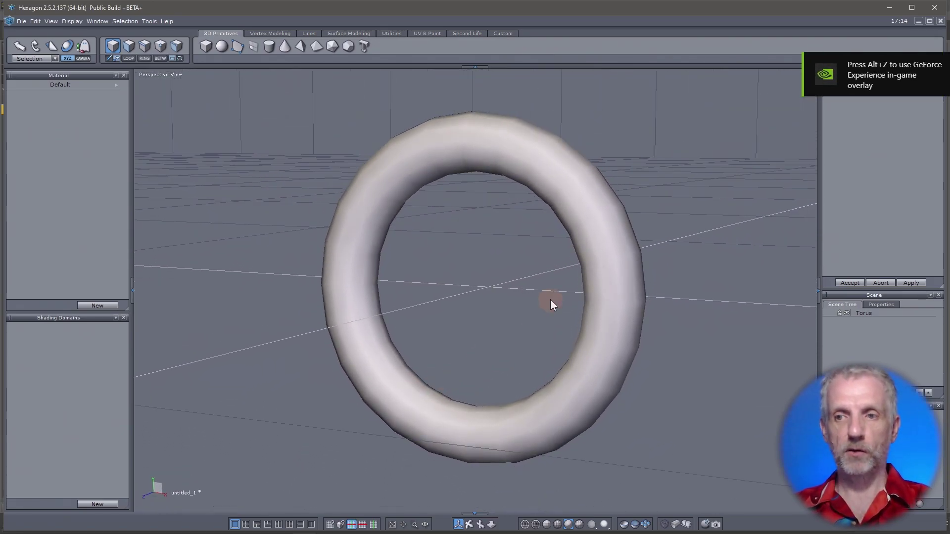
{"action": "left_click", "coordinate": [872, 313]}
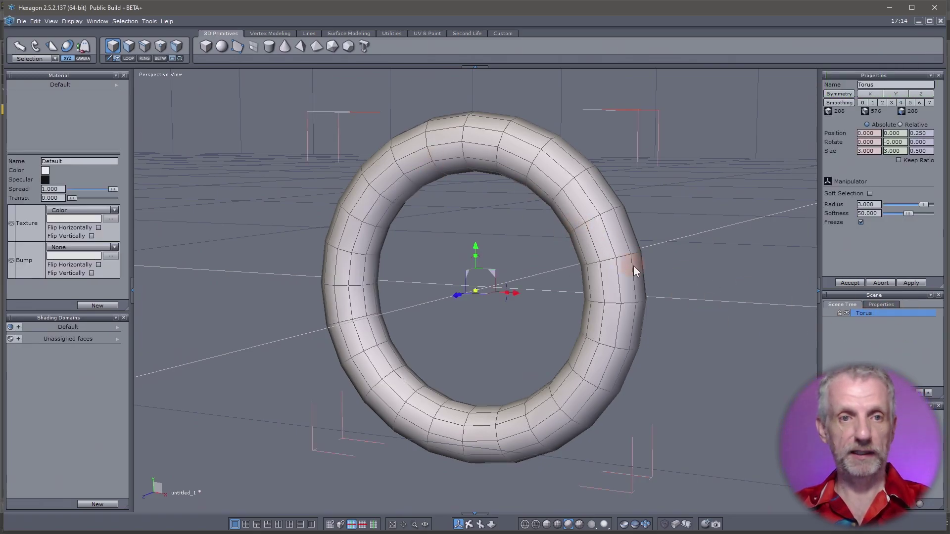
Step: In edge mode, select an inner-rim edge, trial-pull it toward the centre, then undo
{"action": "left_click", "coordinate": [144, 47]}
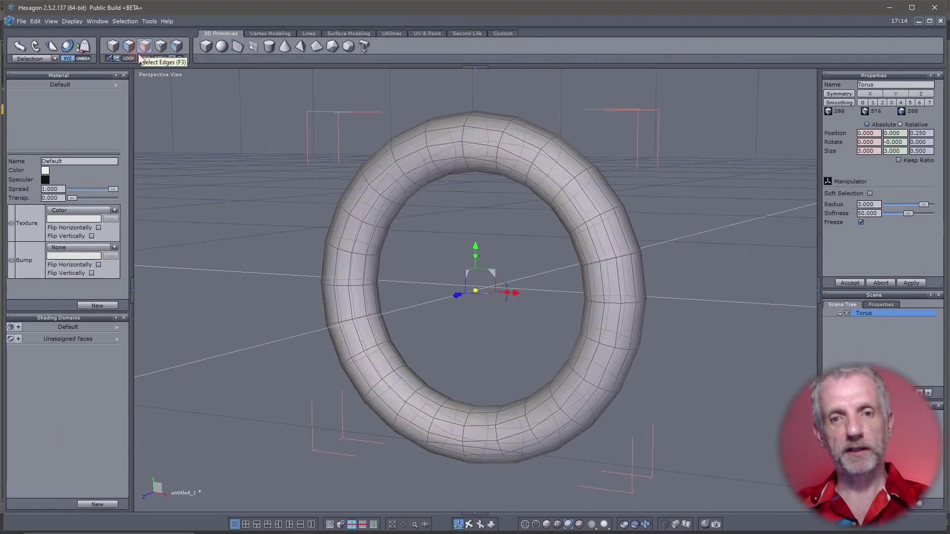
{"action": "mouse_move", "coordinate": [378, 271]}
{"action": "right_mouse_down"}
{"action": "mouse_move", "coordinate": [218, 273]}
{"action": "mouse_move", "coordinate": [384, 268]}
{"action": "right_mouse_up"}
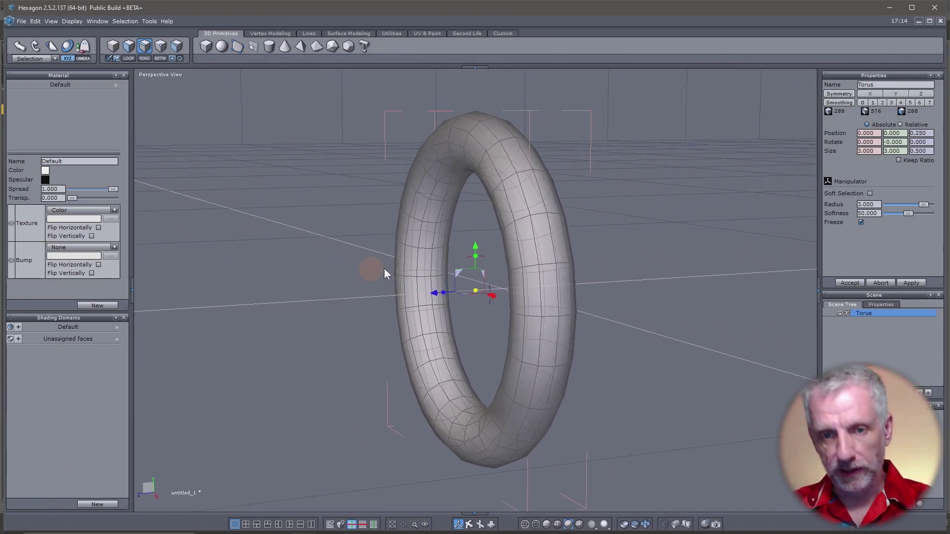
{"action": "left_click", "coordinate": [431, 260]}
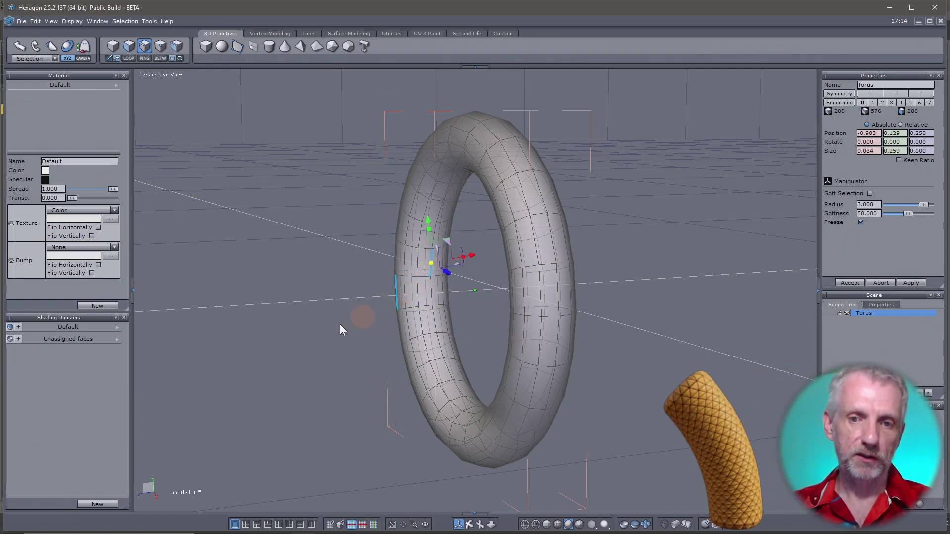
{"action": "middle_click_drag", "start_coordinate": [284, 349], "coordinate": [520, 346]}
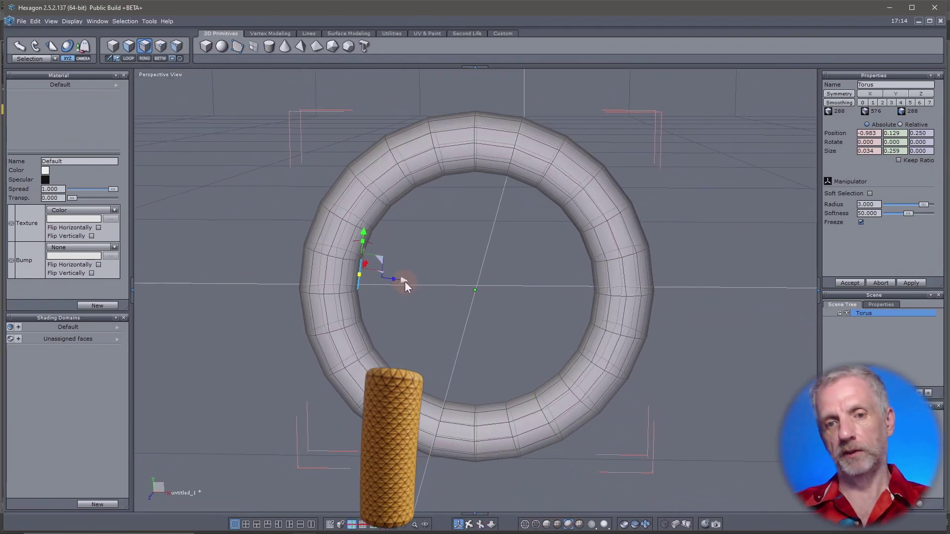
{"action": "left_click_drag", "start_coordinate": [403, 282], "coordinate": [443, 290]}
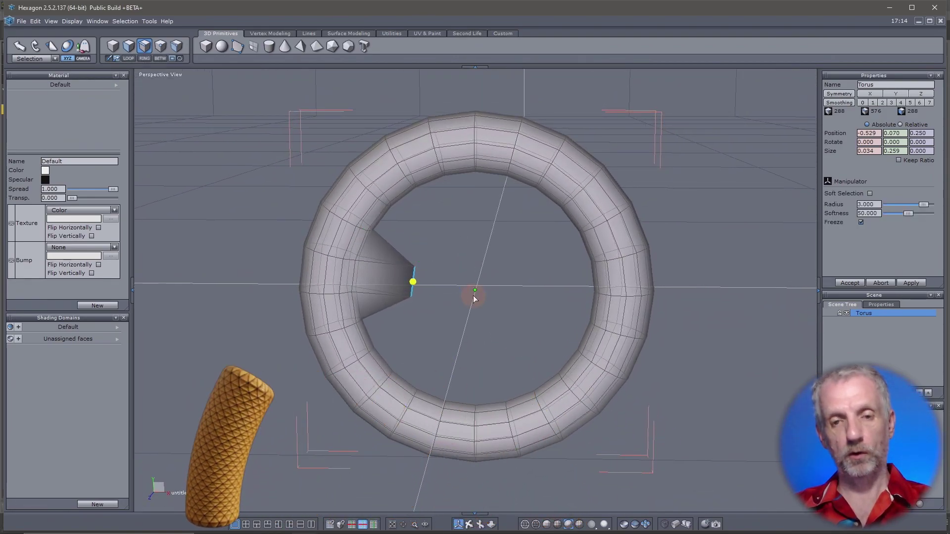
{"action": "key", "text": "ctrl+z"}
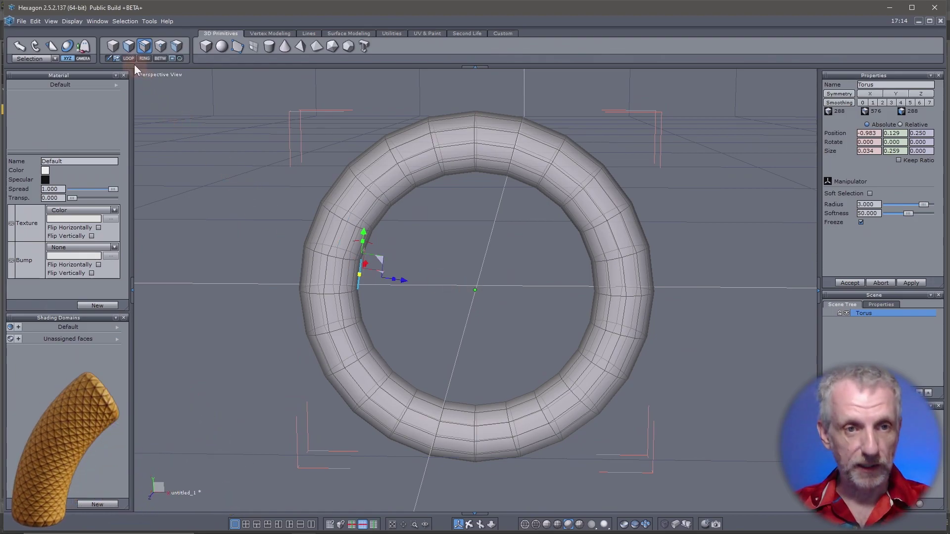
Step: Extend the selection to the full inner edge loop with LOOP and trial-shrink it toward the centre
{"action": "left_click", "coordinate": [130, 61]}
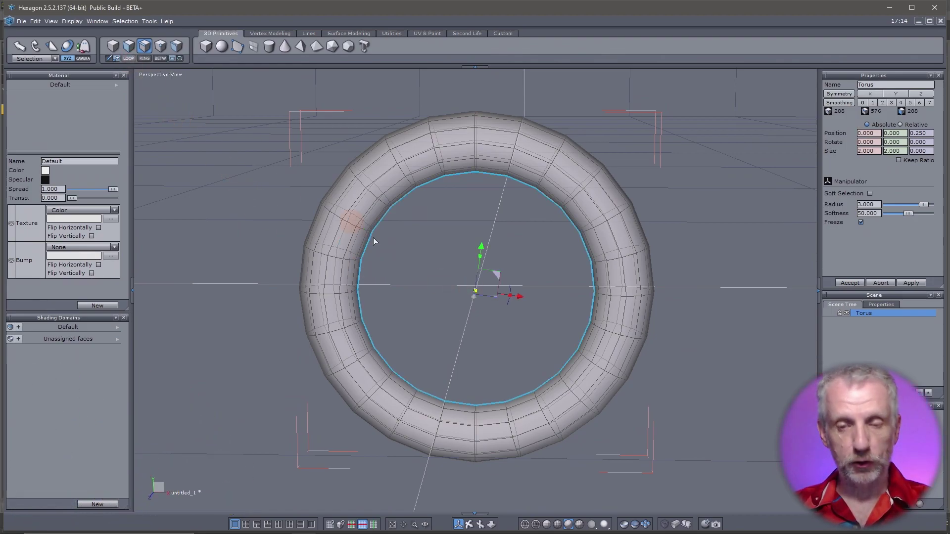
{"action": "middle_click_drag", "start_coordinate": [530, 340], "coordinate": [425, 352]}
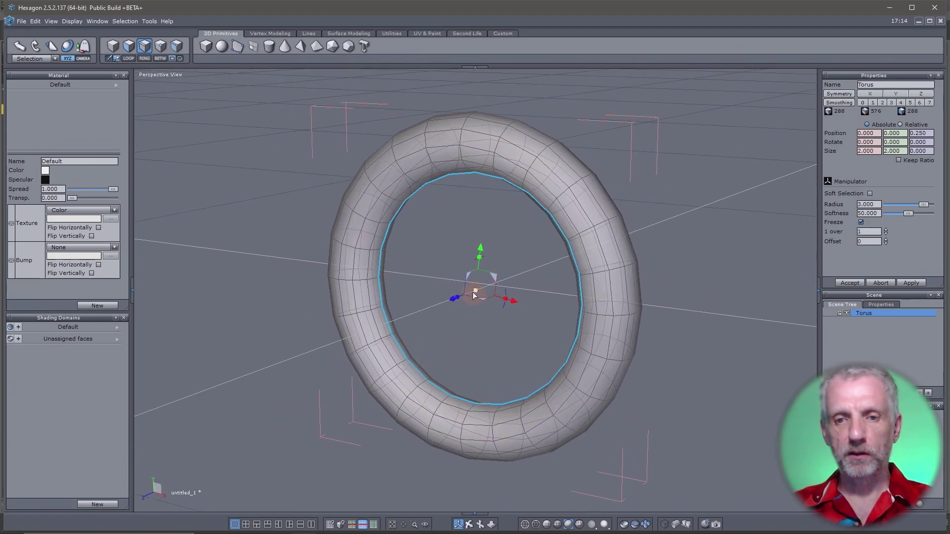
{"action": "mouse_move", "coordinate": [470, 293]}
{"action": "left_mouse_down"}
{"action": "mouse_move", "coordinate": [395, 306]}
{"action": "mouse_move", "coordinate": [466, 302]}
{"action": "mouse_move", "coordinate": [401, 316]}
{"action": "mouse_move", "coordinate": [488, 307]}
{"action": "mouse_move", "coordinate": [477, 307]}
{"action": "left_mouse_up"}
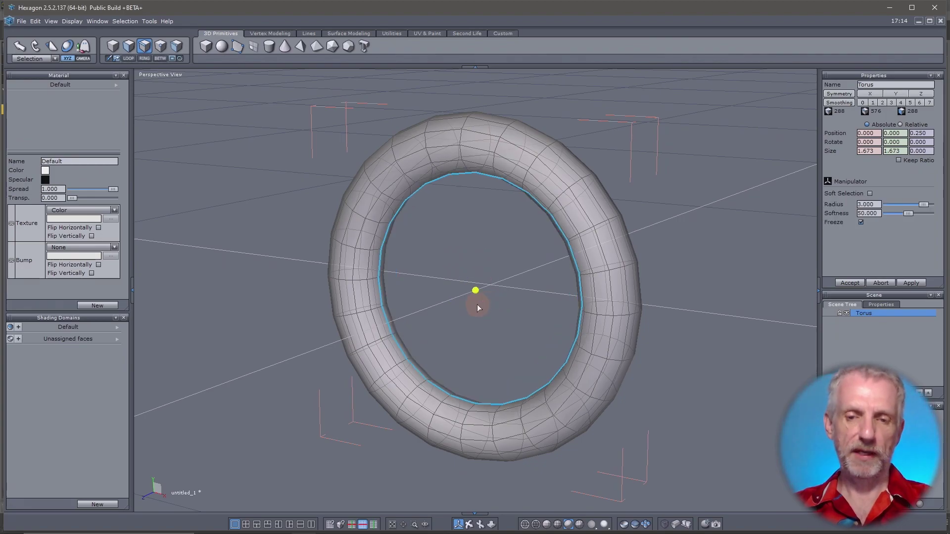
Step: With soft selection on (radius 0.288), shrink the inner loop to the centre, closing the hole into a coin
{"action": "left_click", "coordinate": [869, 194]}
{"action": "mouse_move", "coordinate": [519, 277]}
{"action": "right_mouse_down"}
{"action": "mouse_move", "coordinate": [784, 275]}
{"action": "mouse_move", "coordinate": [529, 270]}
{"action": "right_mouse_up"}
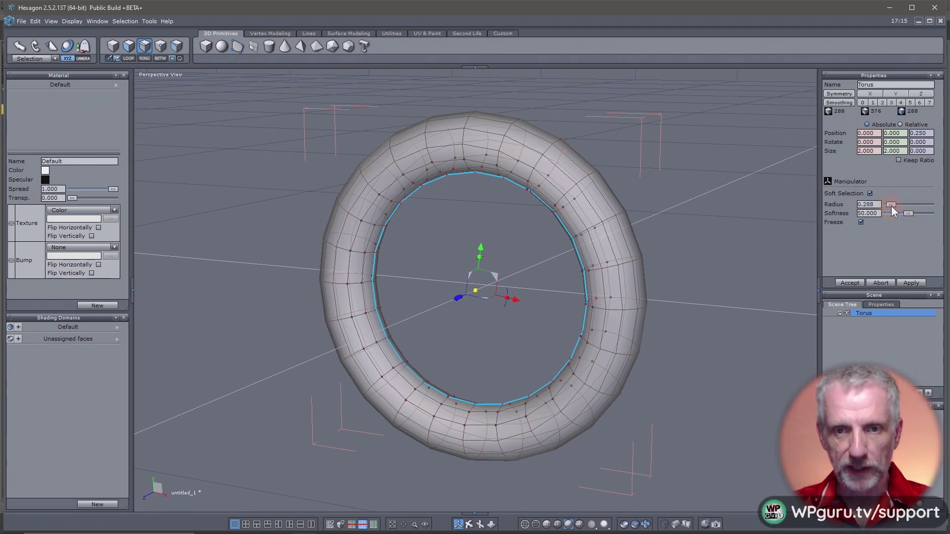
{"action": "right_click_drag", "start_coordinate": [524, 230], "coordinate": [538, 303]}
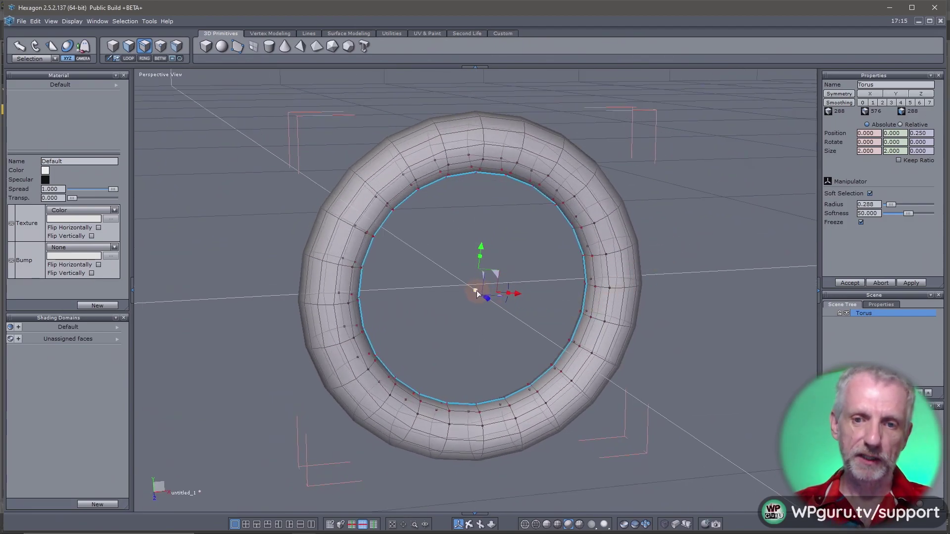
{"action": "left_click_drag", "start_coordinate": [477, 293], "coordinate": [239, 235]}
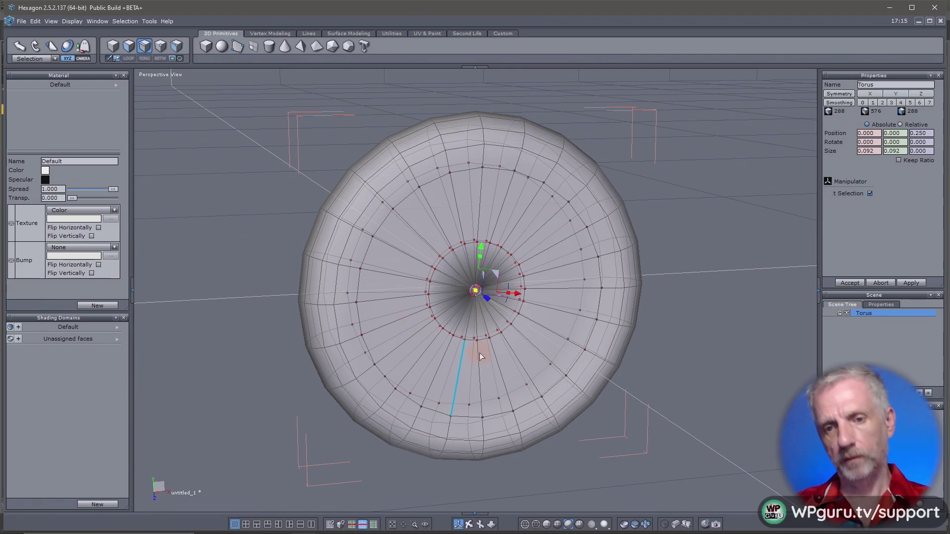
{"action": "mouse_move", "coordinate": [479, 352]}
{"action": "middle_mouse_down"}
{"action": "mouse_move", "coordinate": [458, 364]}
{"action": "mouse_move", "coordinate": [381, 358]}
{"action": "mouse_move", "coordinate": [424, 369]}
{"action": "mouse_move", "coordinate": [382, 364]}
{"action": "middle_mouse_up"}
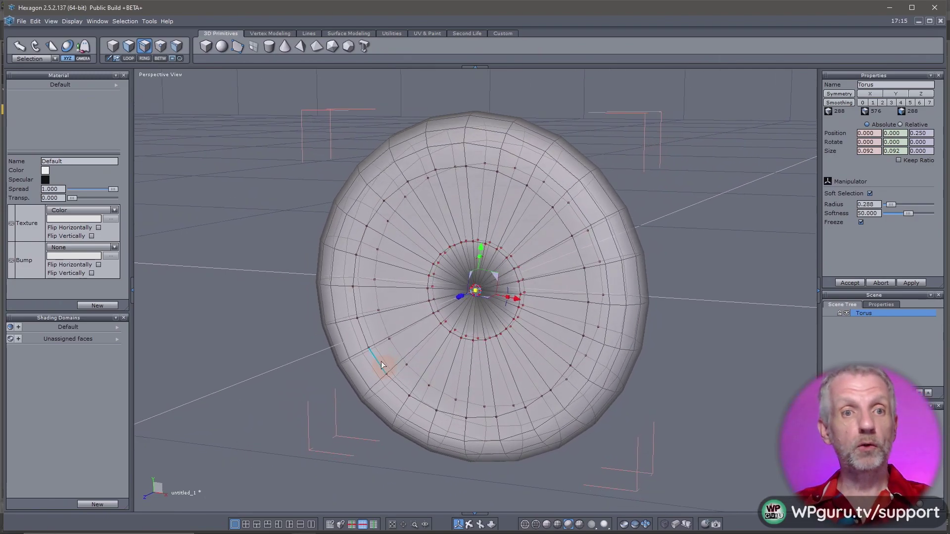
Step: Return to object selection and view the coin-shaped torus from an angle
{"action": "left_click", "coordinate": [114, 47]}
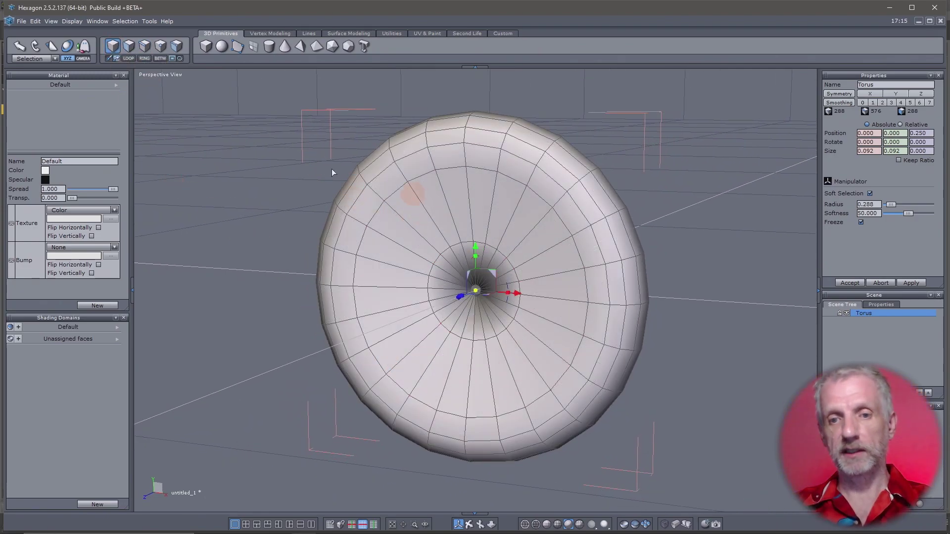
{"action": "middle_click_drag", "start_coordinate": [589, 260], "coordinate": [562, 270]}
{"action": "left_click", "coordinate": [22, 20]}
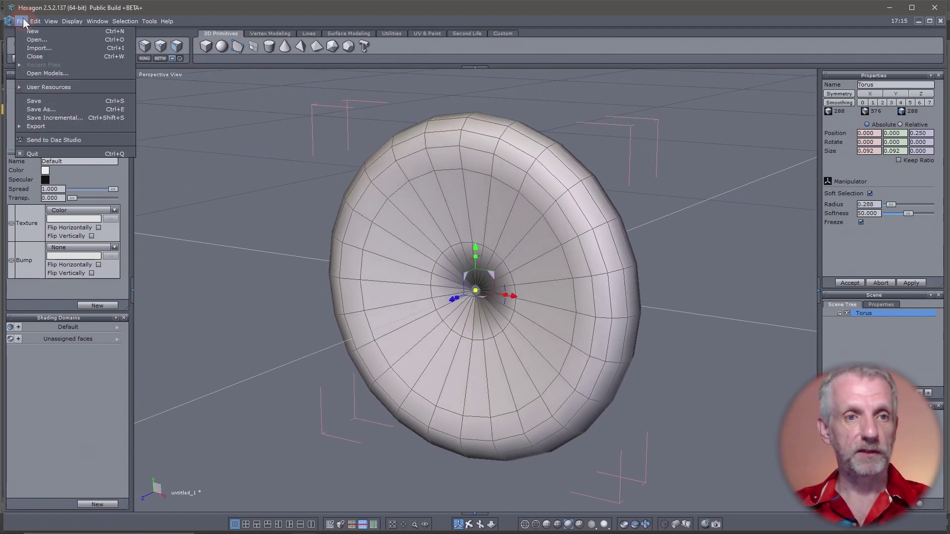
Step: Send the torus back to DAZ Studio as a morph named 'Close Inner' with Reverse Deformations Yes
{"action": "left_click", "coordinate": [70, 139]}
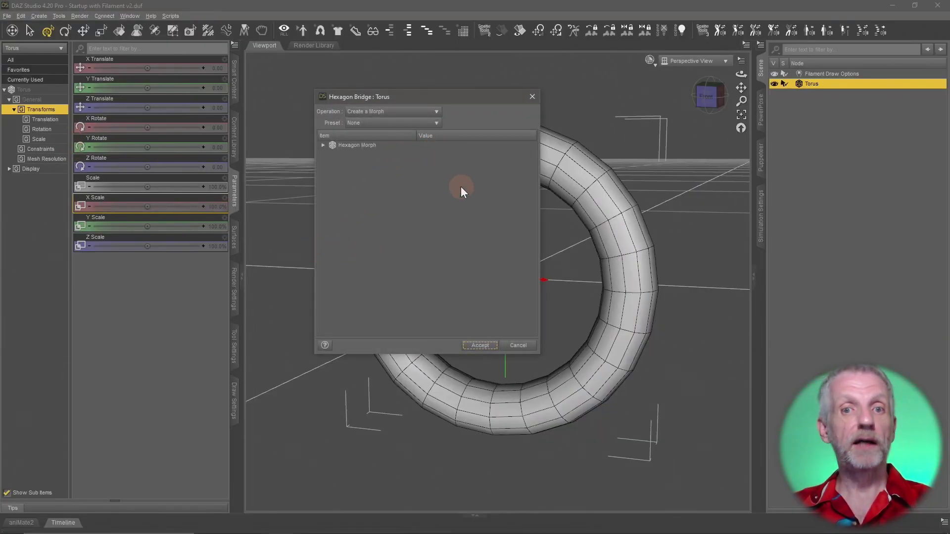
{"action": "left_click", "coordinate": [323, 146]}
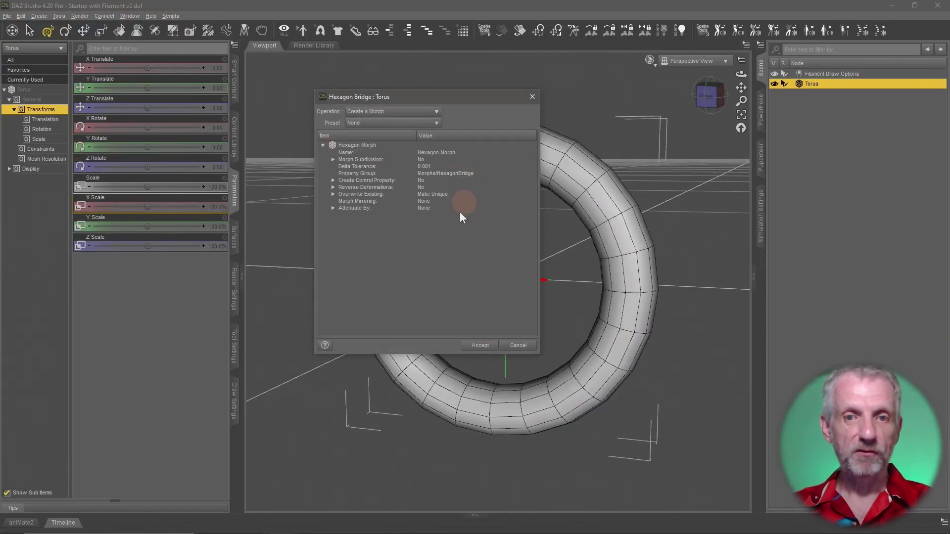
{"action": "left_click", "coordinate": [444, 158]}
{"action": "double_click", "coordinate": [443, 153]}
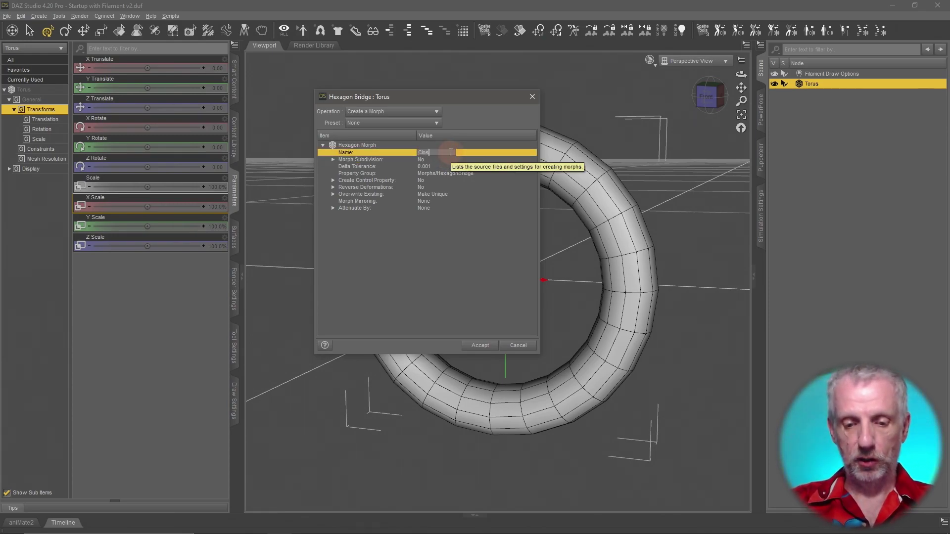
{"action": "type", "text": "Close Inner"}
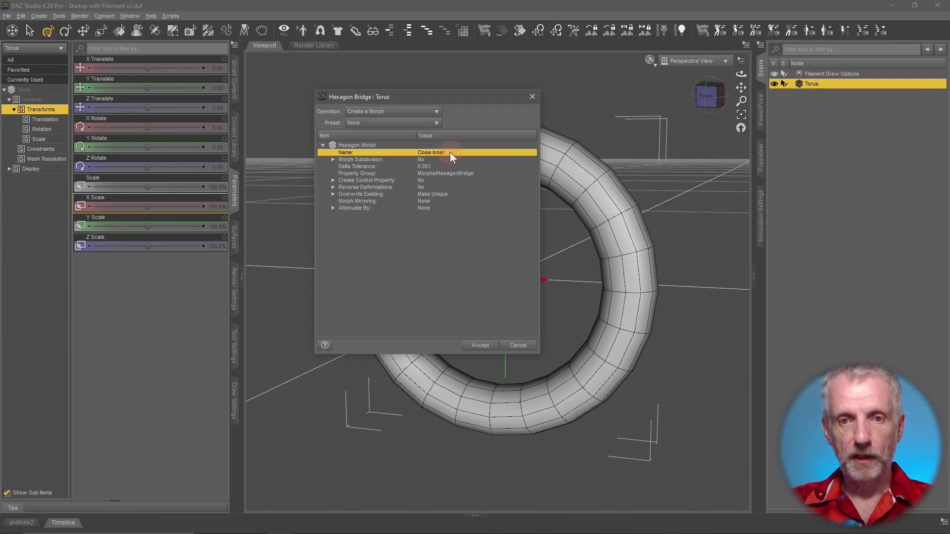
{"action": "key", "text": "Return"}
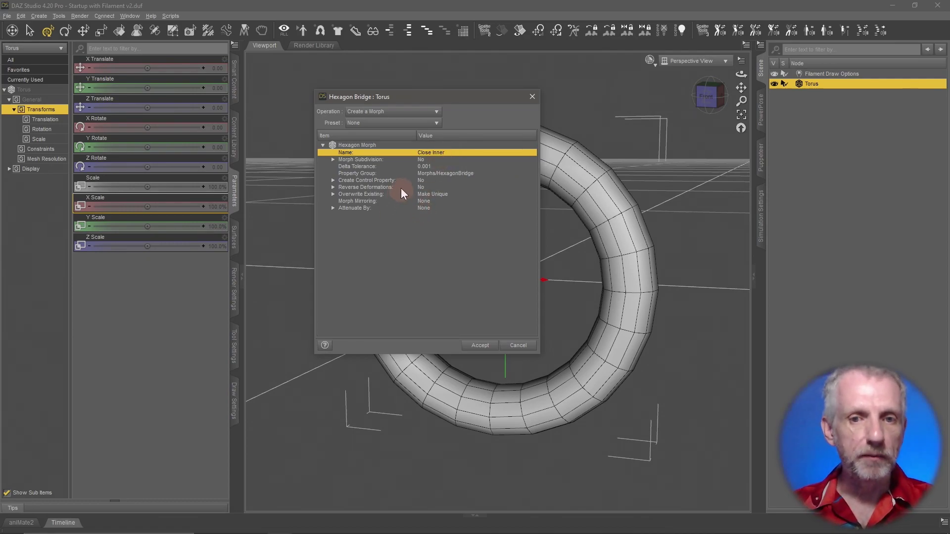
{"action": "left_click", "coordinate": [389, 188]}
{"action": "left_click_drag", "start_coordinate": [443, 96], "coordinate": [194, 21]}
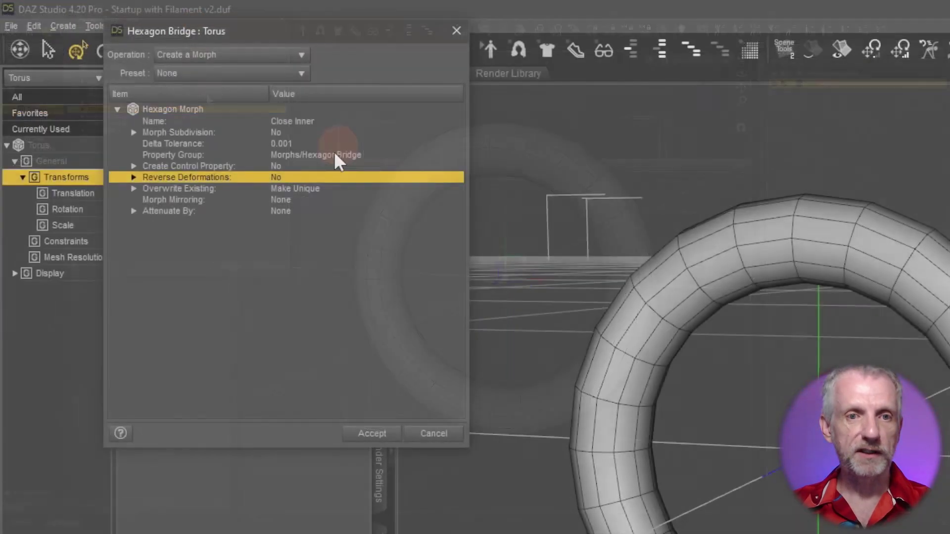
{"action": "left_click", "coordinate": [286, 176]}
{"action": "left_click", "coordinate": [311, 183]}
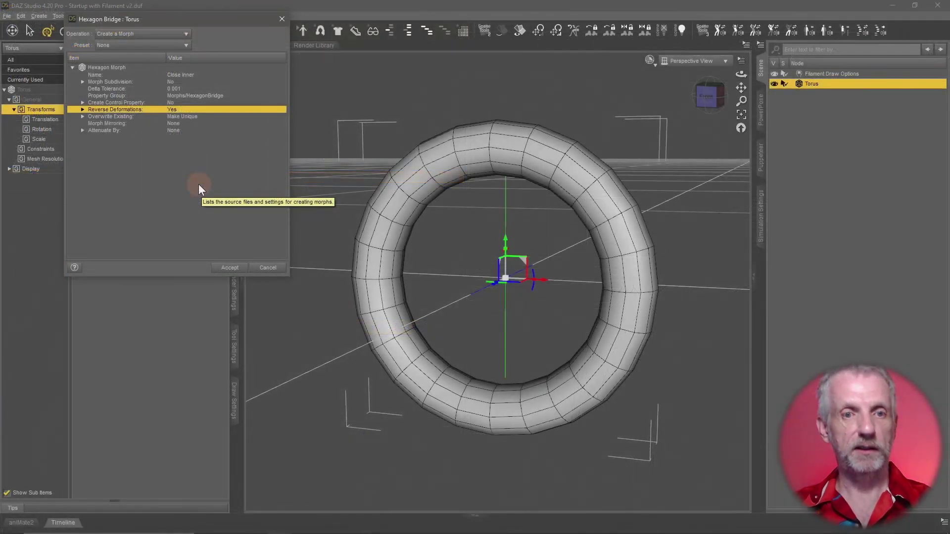
{"action": "left_click", "coordinate": [231, 268]}
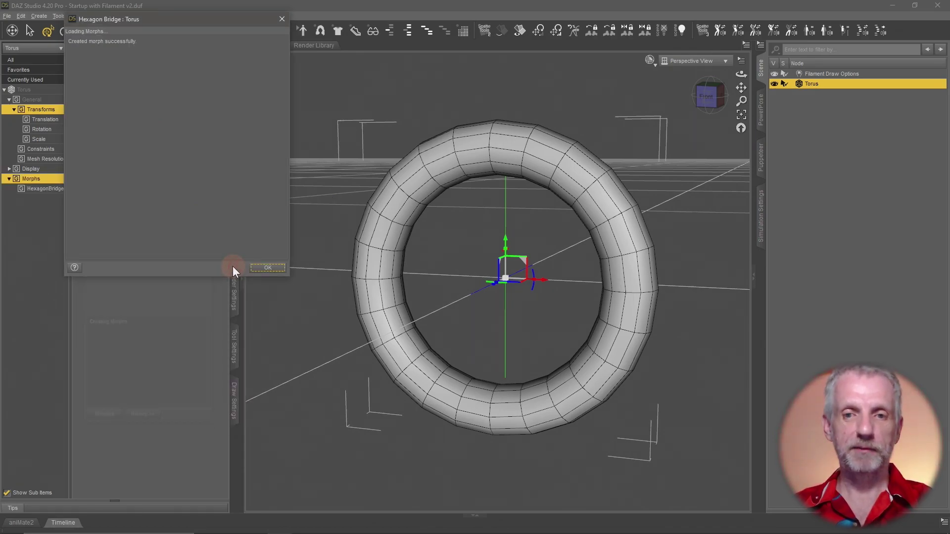
Step: Dismiss the confirmation and show the torus's HexagonBridge morph sliders
{"action": "left_click", "coordinate": [277, 268]}
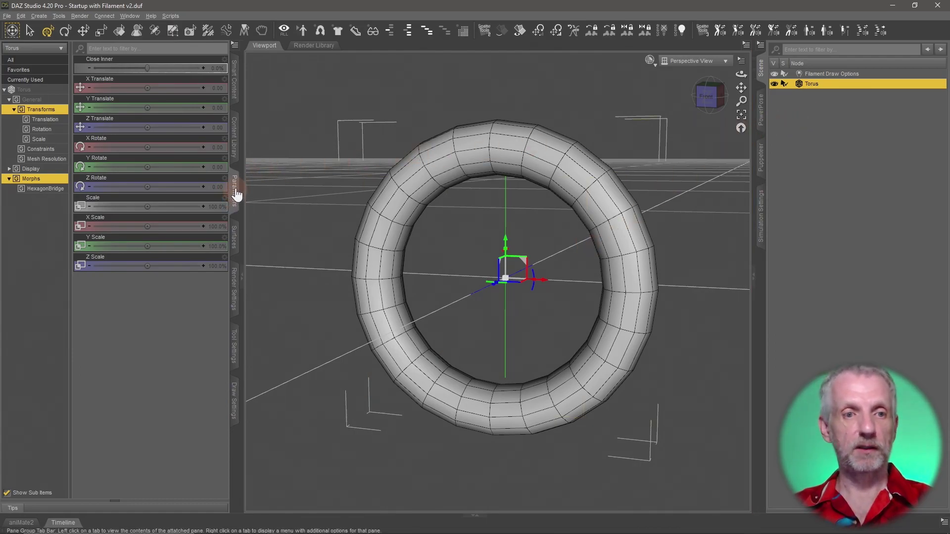
{"action": "left_click", "coordinate": [44, 176]}
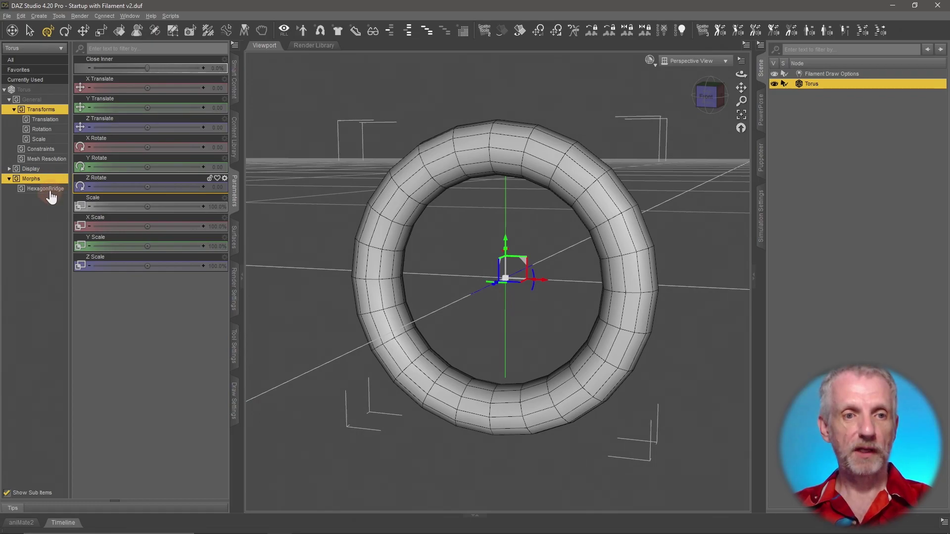
{"action": "left_click", "coordinate": [47, 190]}
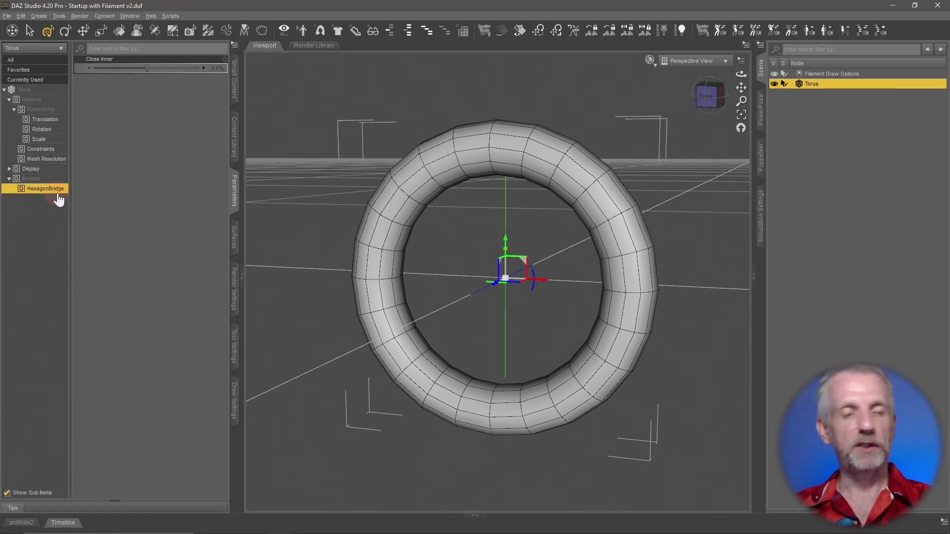
Step: Set the Close Inner morph's minimum limit to 0 in its Parameter Settings
{"action": "left_click", "coordinate": [225, 61]}
{"action": "left_click", "coordinate": [252, 71]}
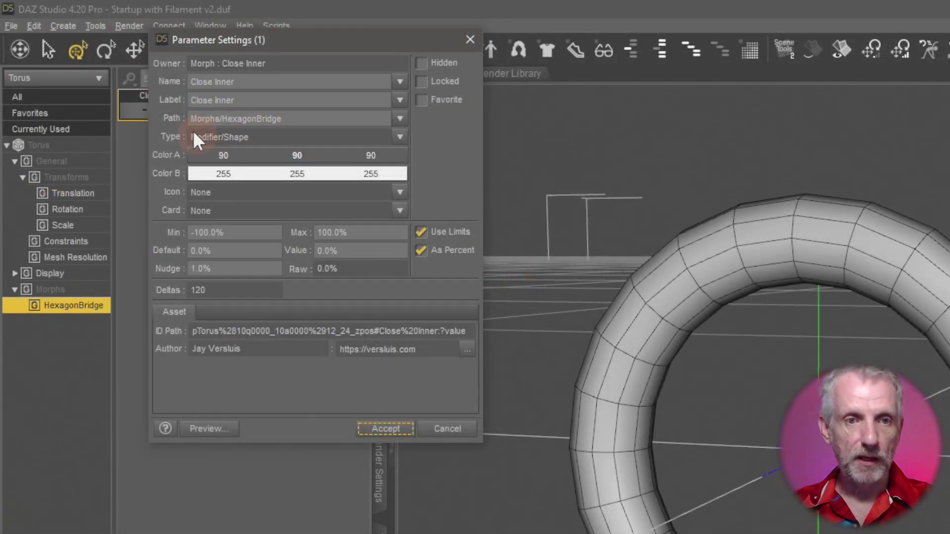
{"action": "left_click_drag", "start_coordinate": [299, 118], "coordinate": [110, 127]}
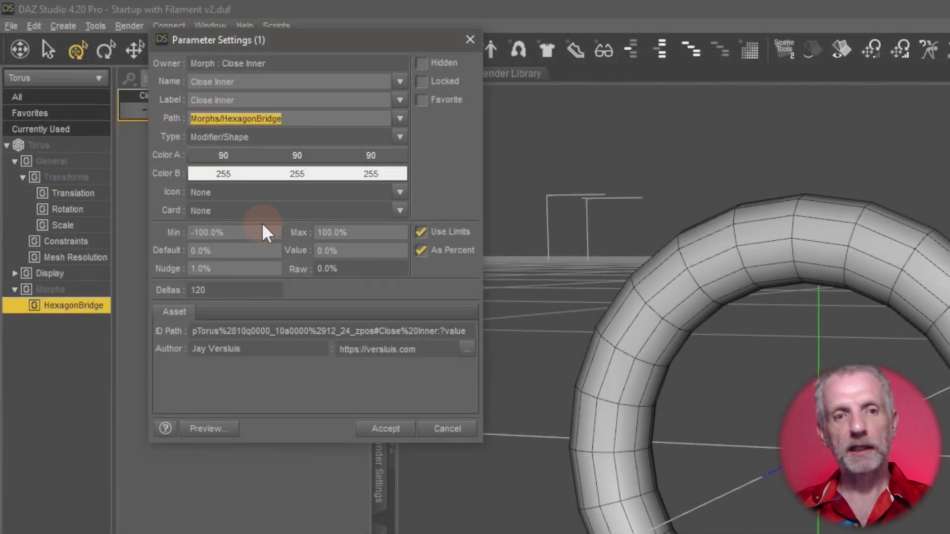
{"action": "left_click_drag", "start_coordinate": [225, 232], "coordinate": [154, 250]}
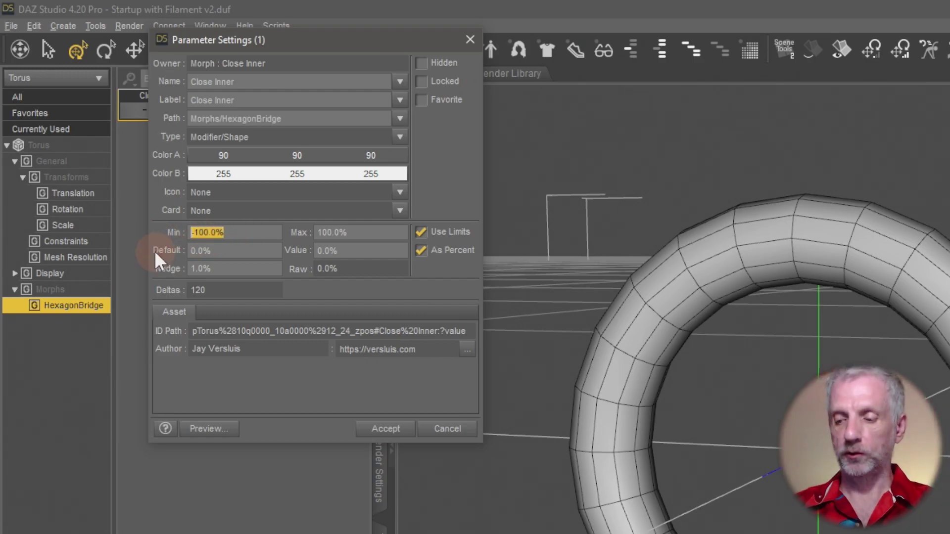
{"action": "type", "text": "0"}
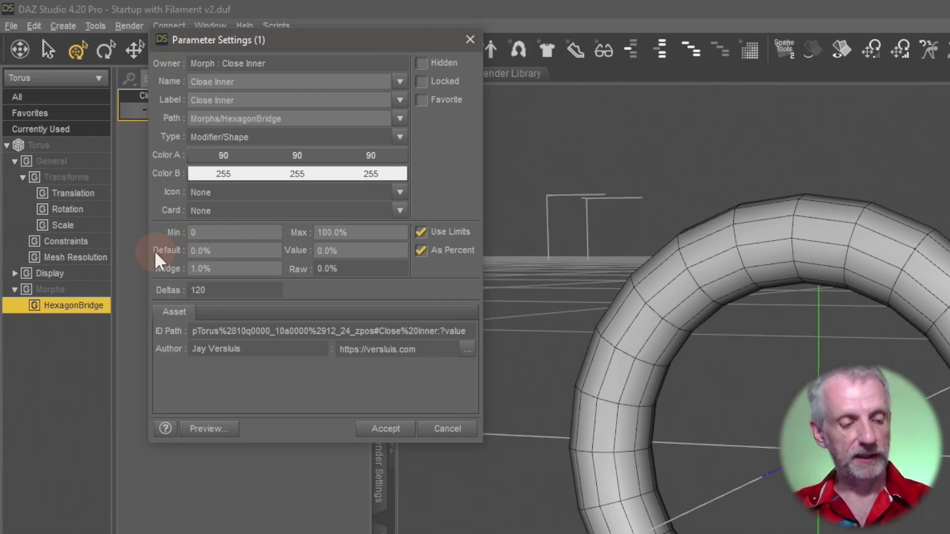
{"action": "key", "text": "Return"}
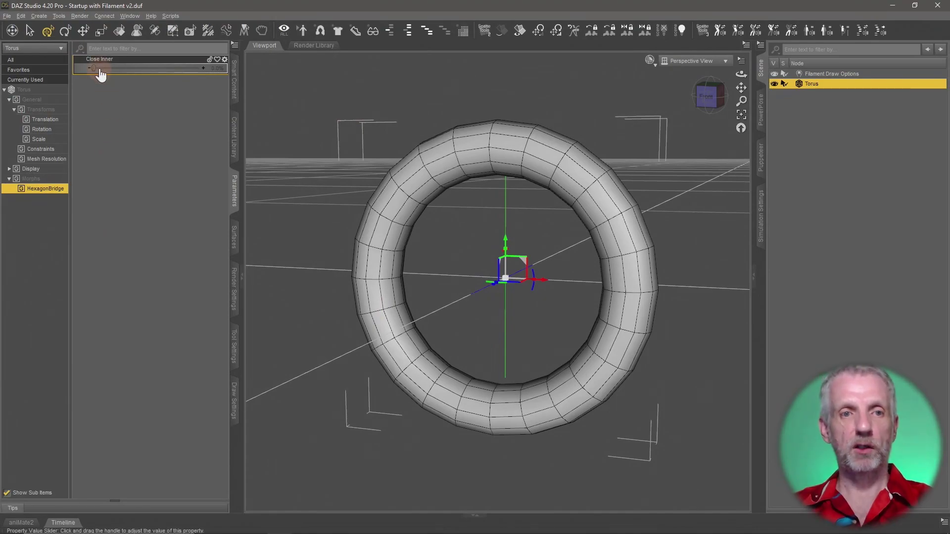
{"action": "left_click_drag", "start_coordinate": [95, 69], "coordinate": [234, 88]}
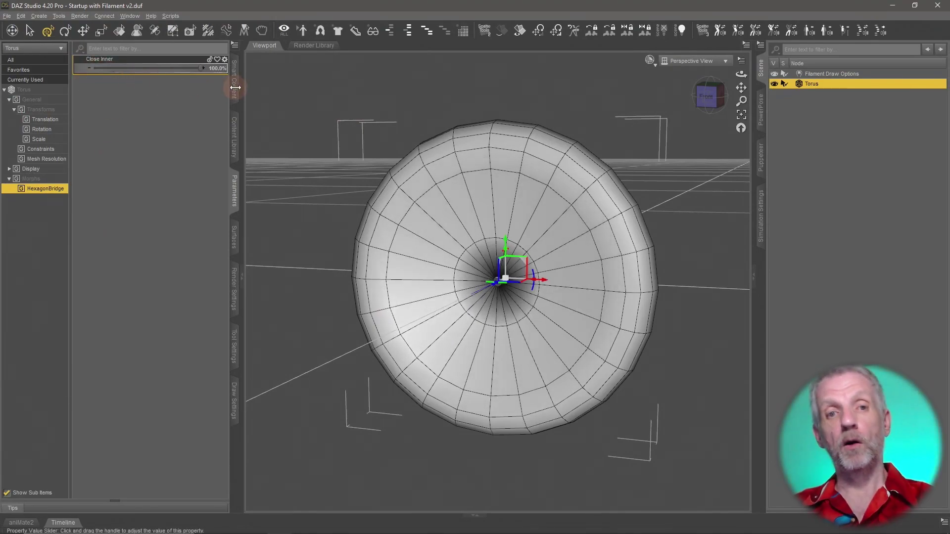
{"action": "left_click_drag", "start_coordinate": [394, 229], "coordinate": [372, 224], "text": "alt"}
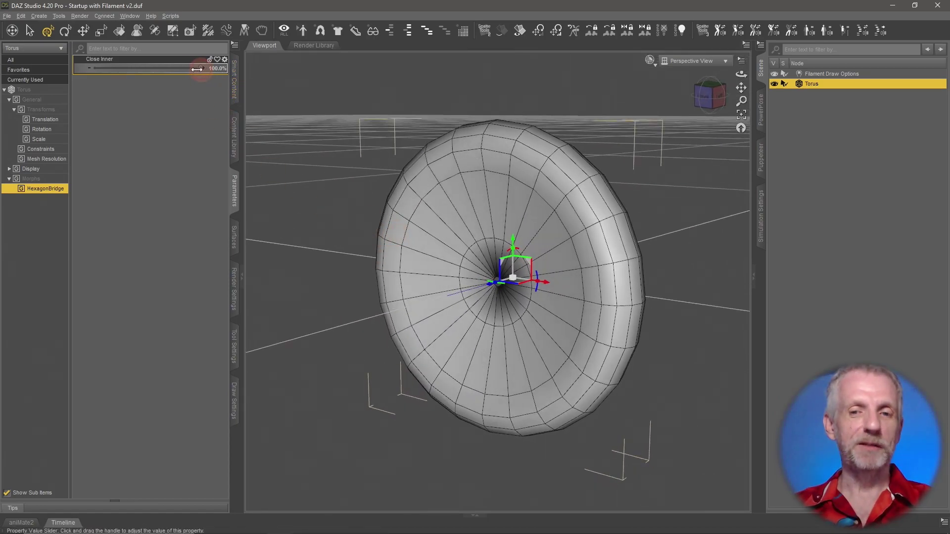
{"action": "left_click_drag", "start_coordinate": [197, 70], "coordinate": [89, 70]}
{"action": "left_click_drag", "start_coordinate": [350, 245], "coordinate": [355, 252], "text": "alt"}
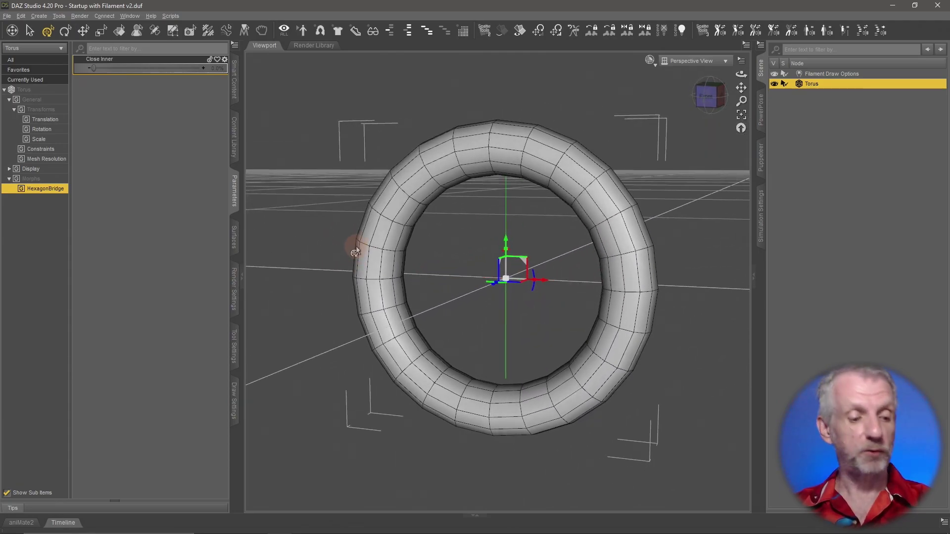